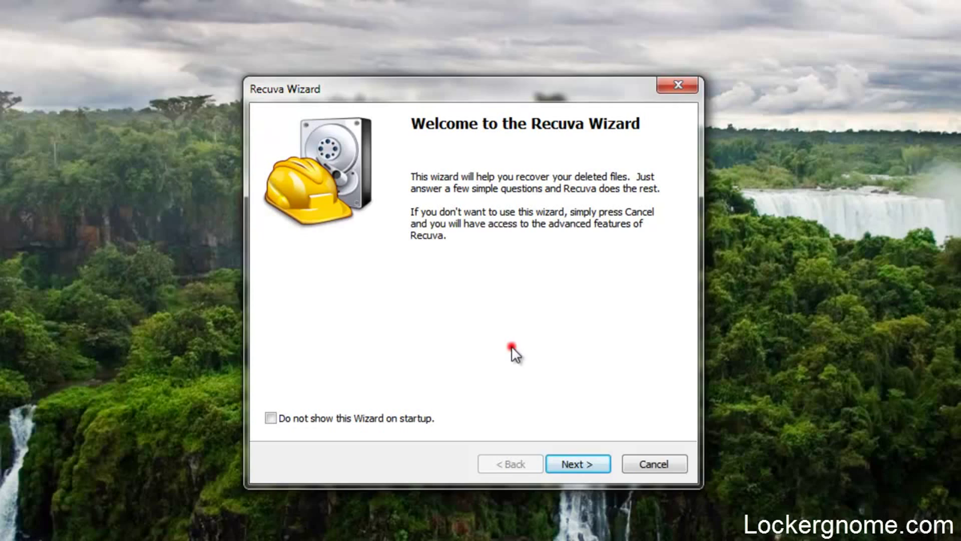
# - Move past the Recuva Wizard welcome page to the File type question
pyautogui.click(512, 347)
# - Choose Other as the file type and 'I'm not sure' as the location, then start the scan
pyautogui.click(580, 463)
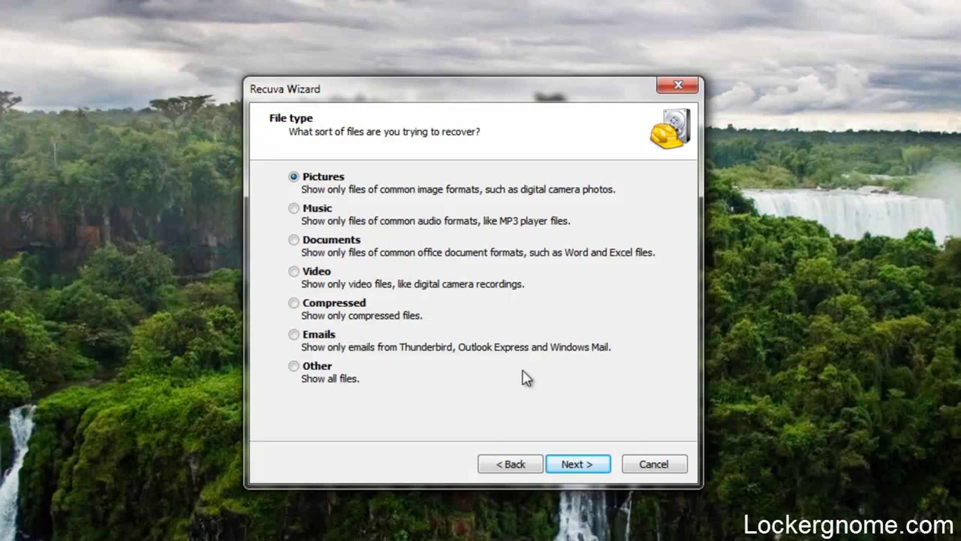
pyautogui.click(295, 366)
pyautogui.click(587, 461)
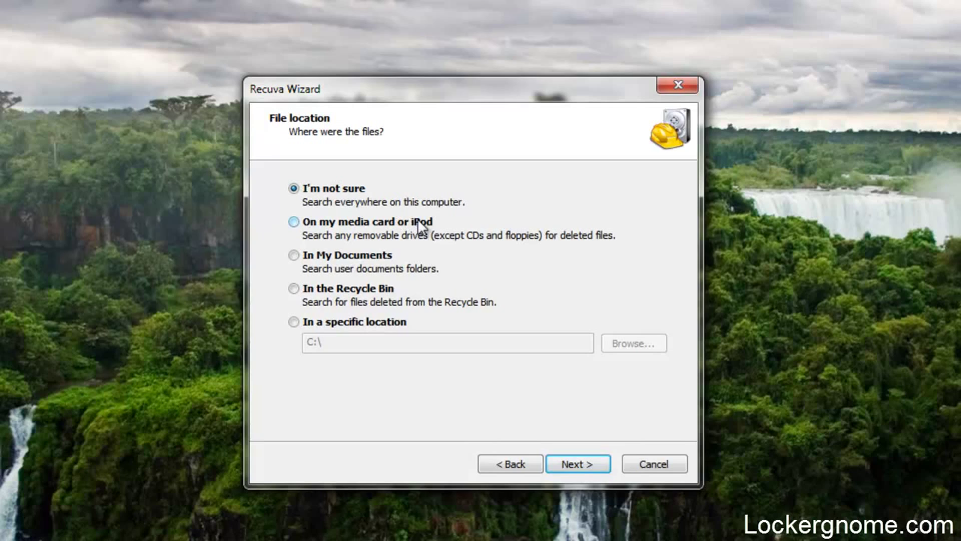
pyautogui.click(294, 188)
pyautogui.click(579, 463)
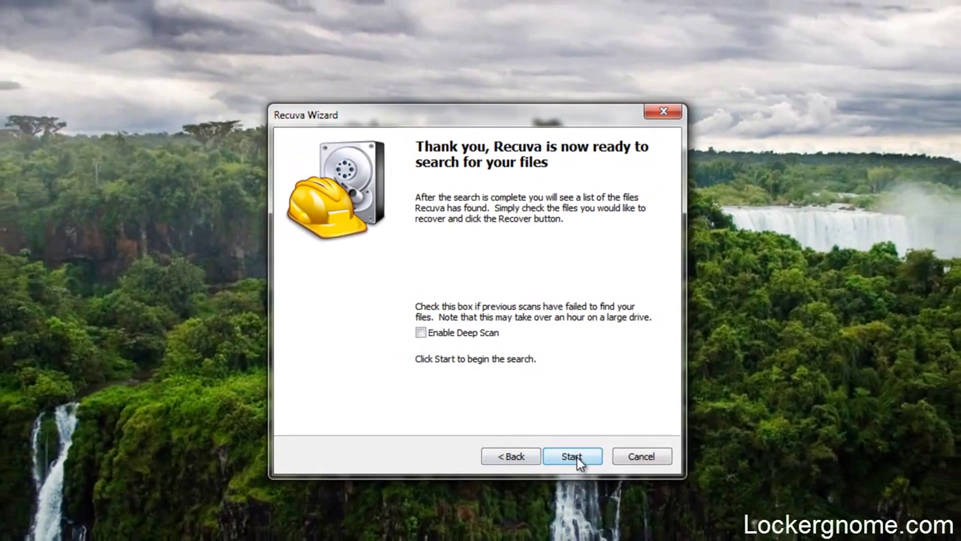
pyautogui.click(576, 457)
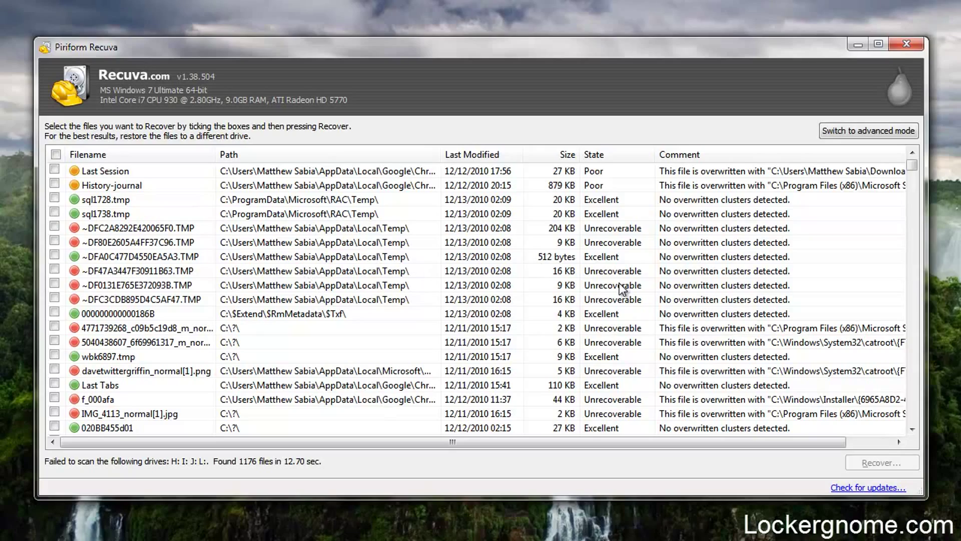
# - Sort the found files by Size with the largest first
pyautogui.moveTo(911, 167)
pyautogui.mouseDown()
pyautogui.moveTo(912, 196)
pyautogui.moveTo(912, 164)
pyautogui.mouseUp()
pyautogui.click(564, 160)
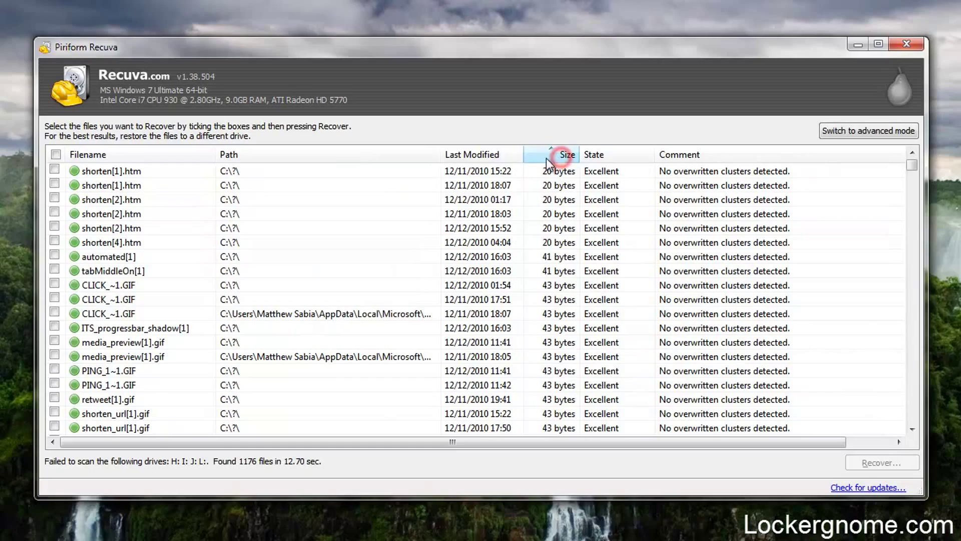
pyautogui.click(564, 159)
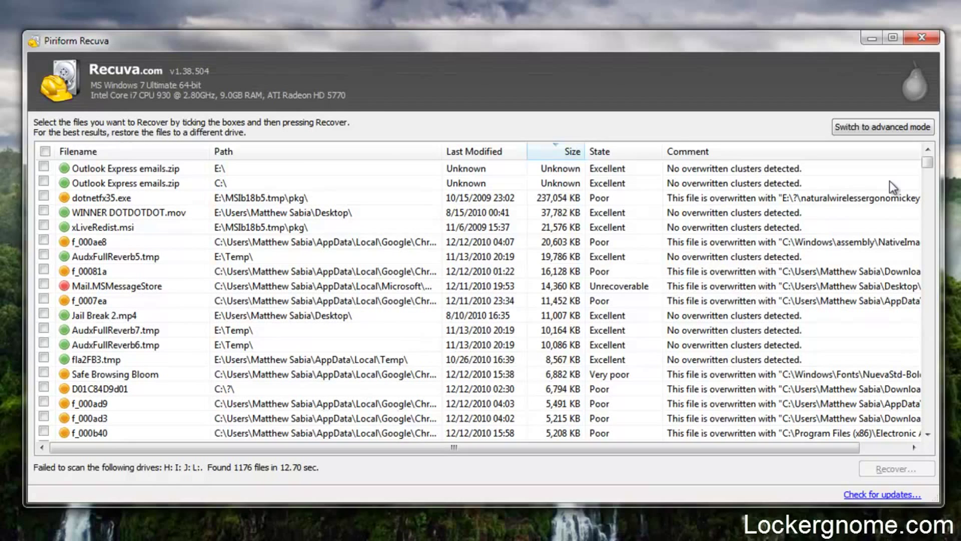
# - Switch to advanced mode and view the Info and Header details of Outlook Express emails.zip
pyautogui.click(890, 125)
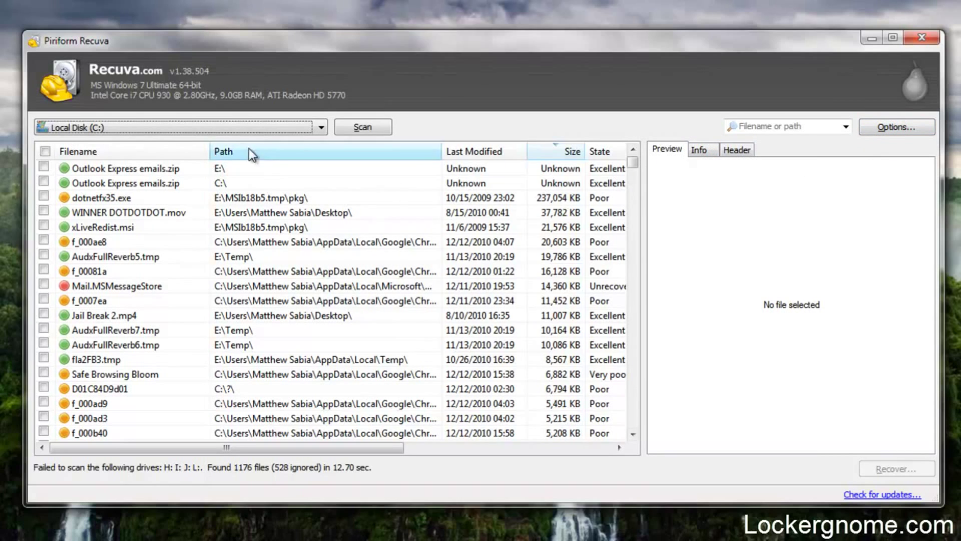
pyautogui.click(107, 170)
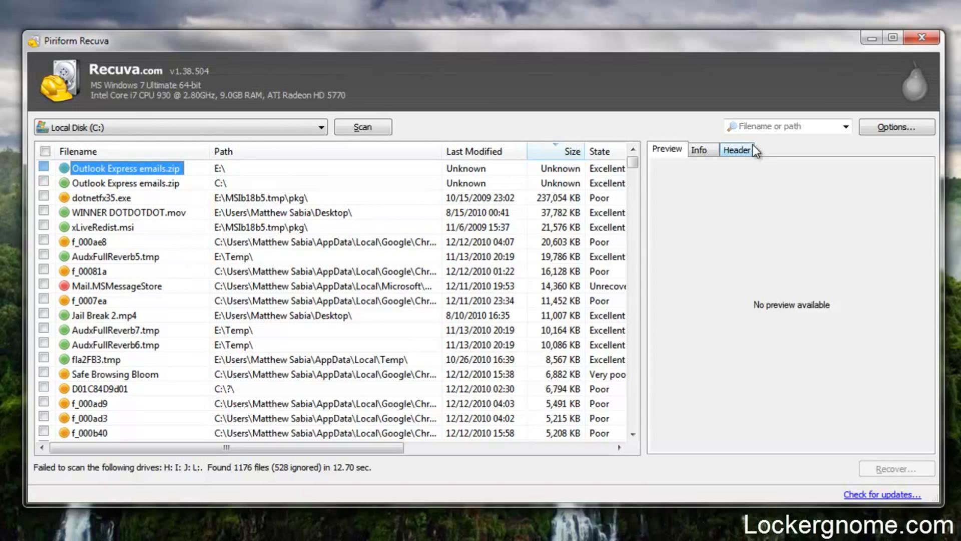
pyautogui.click(699, 151)
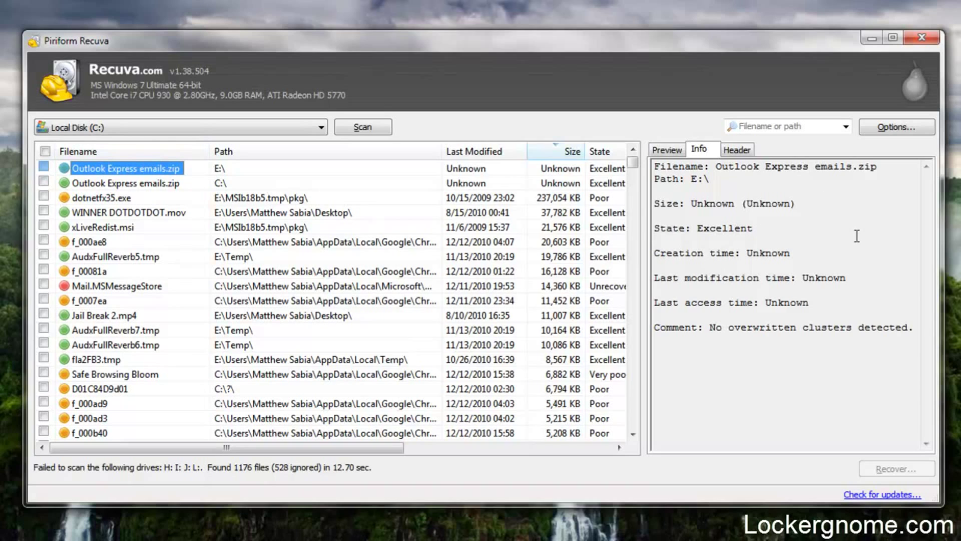
pyautogui.click(748, 153)
pyautogui.click(704, 152)
pyautogui.click(667, 150)
pyautogui.click(892, 127)
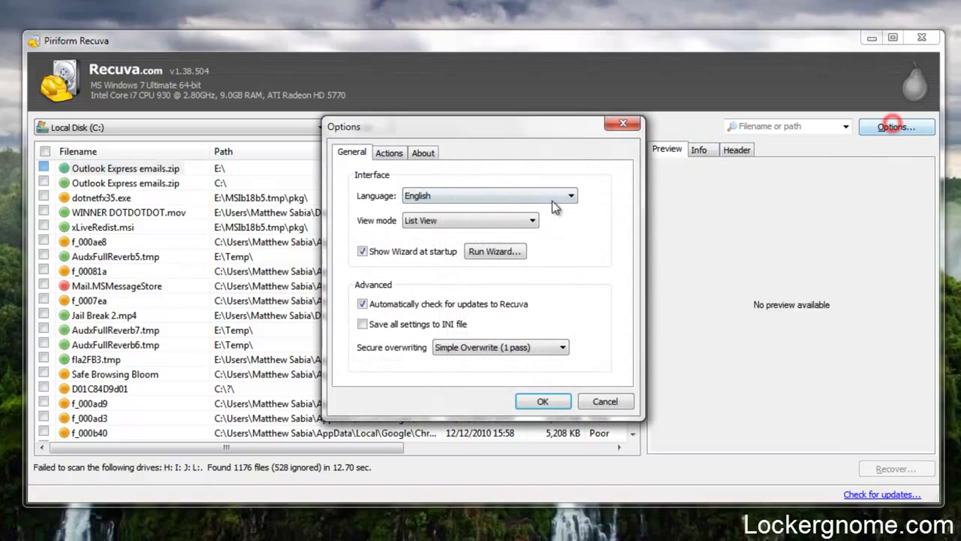
pyautogui.click(389, 152)
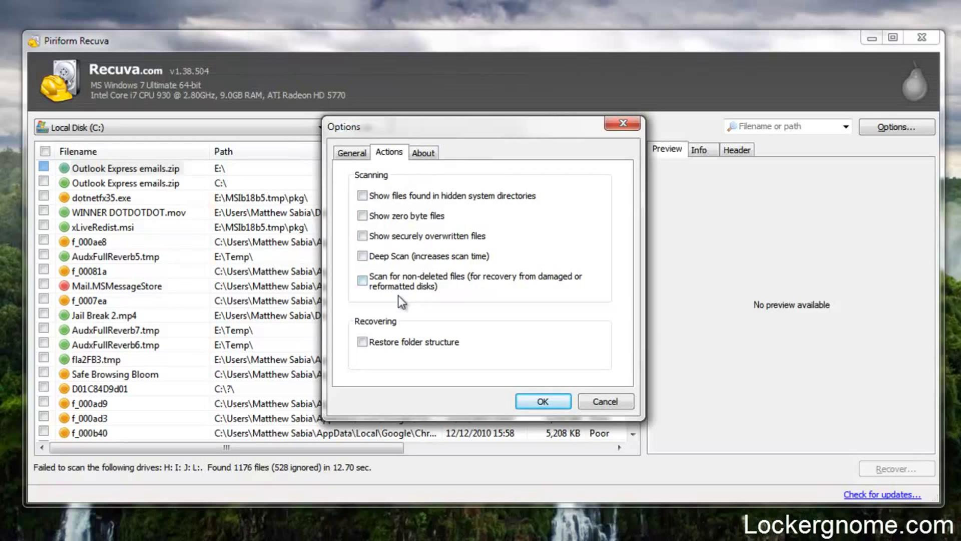
pyautogui.click(423, 156)
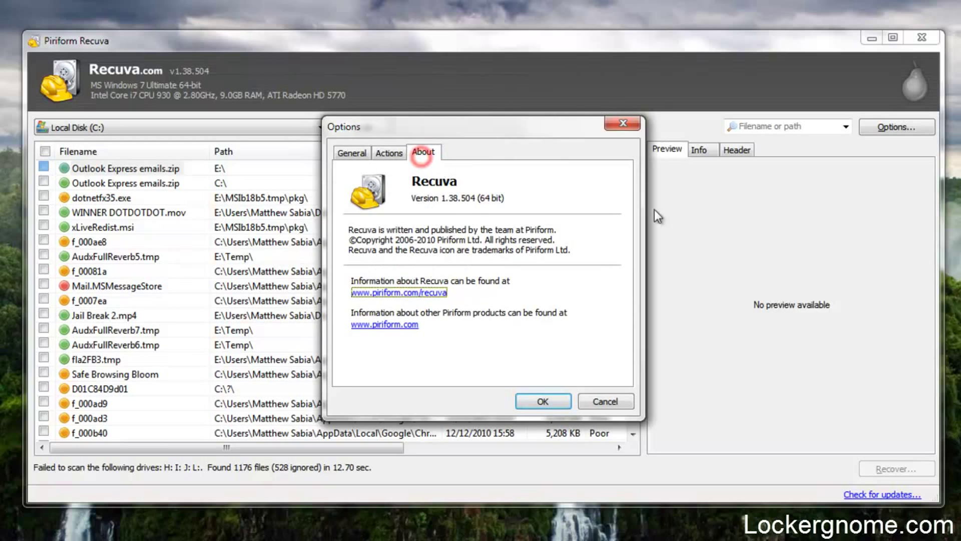
pyautogui.click(396, 153)
pyautogui.click(366, 152)
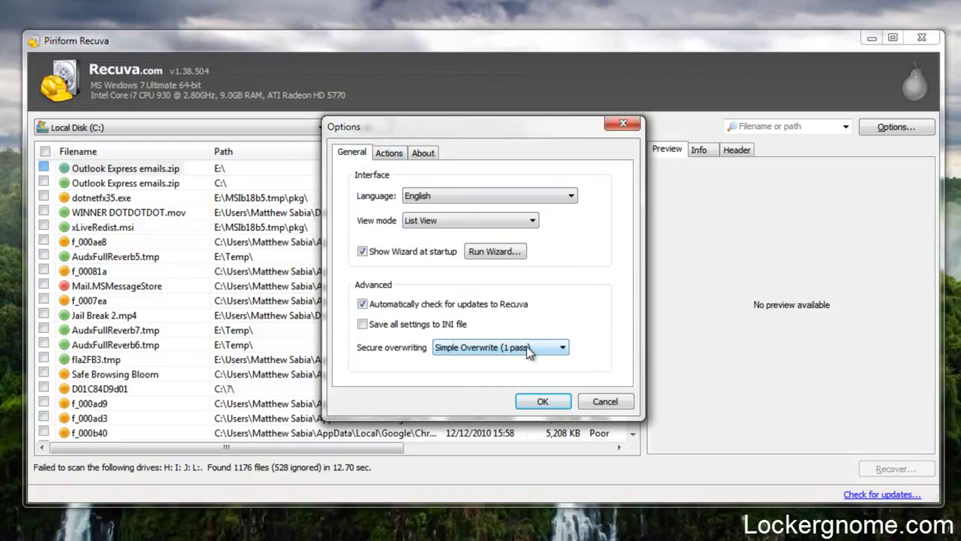
pyautogui.click(560, 347)
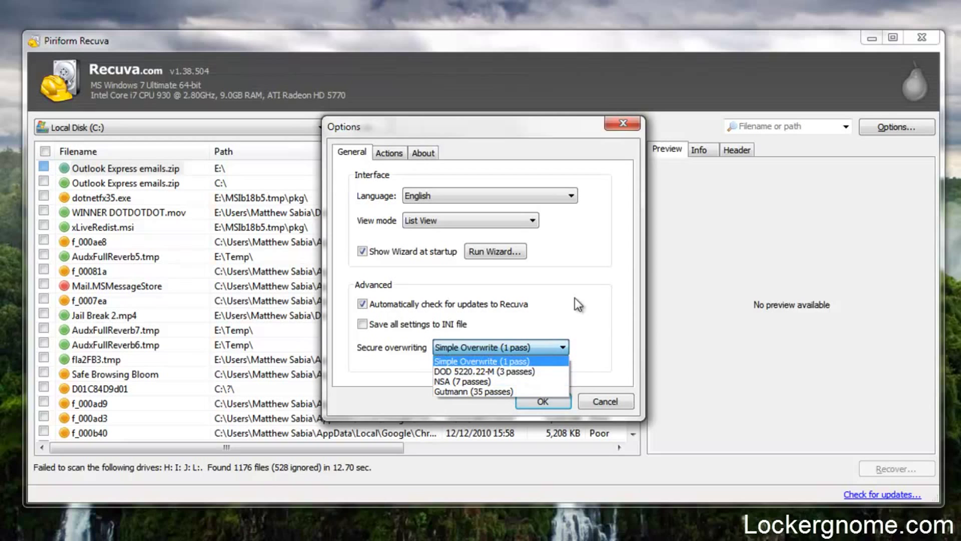
pyautogui.click(597, 285)
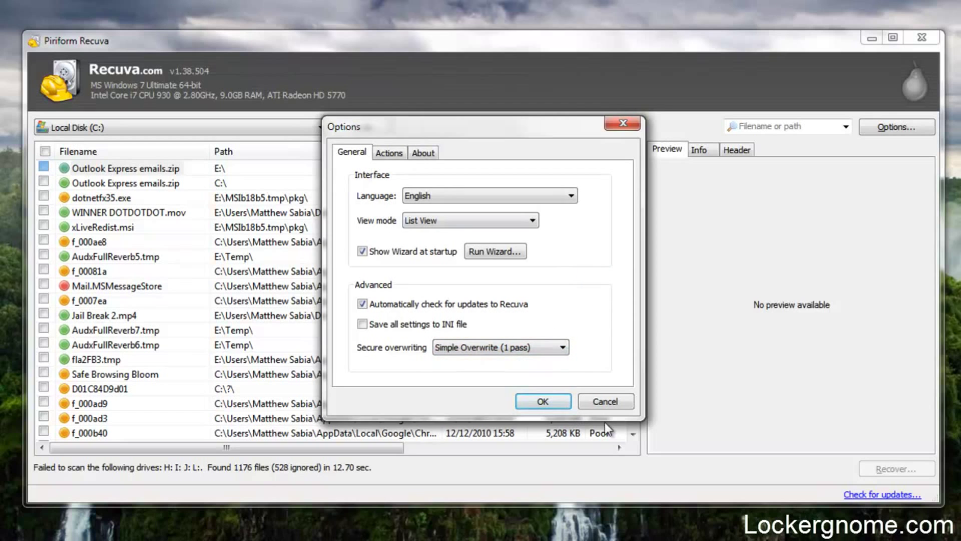
pyautogui.click(591, 404)
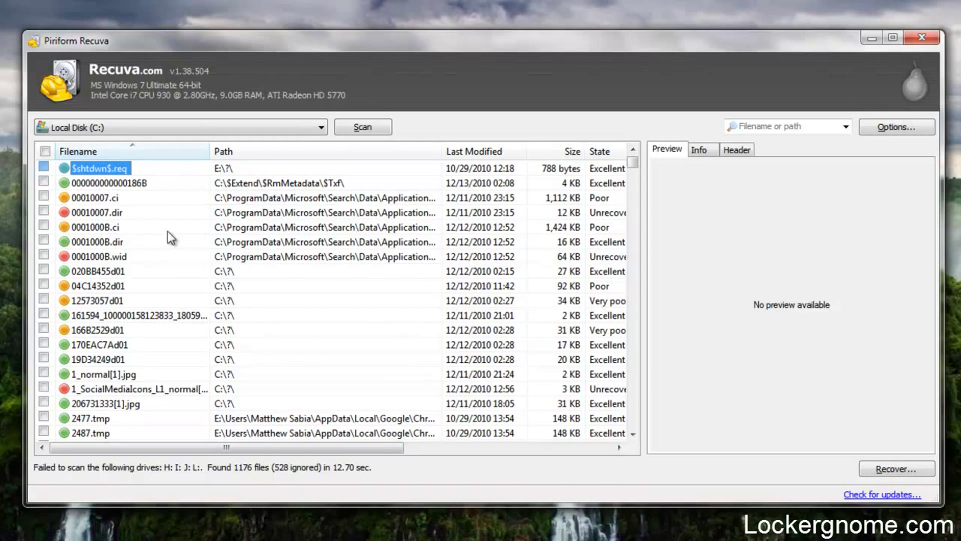
# - Preview 1_normal[1].jpg and tick it for recovery
pyautogui.click(113, 373)
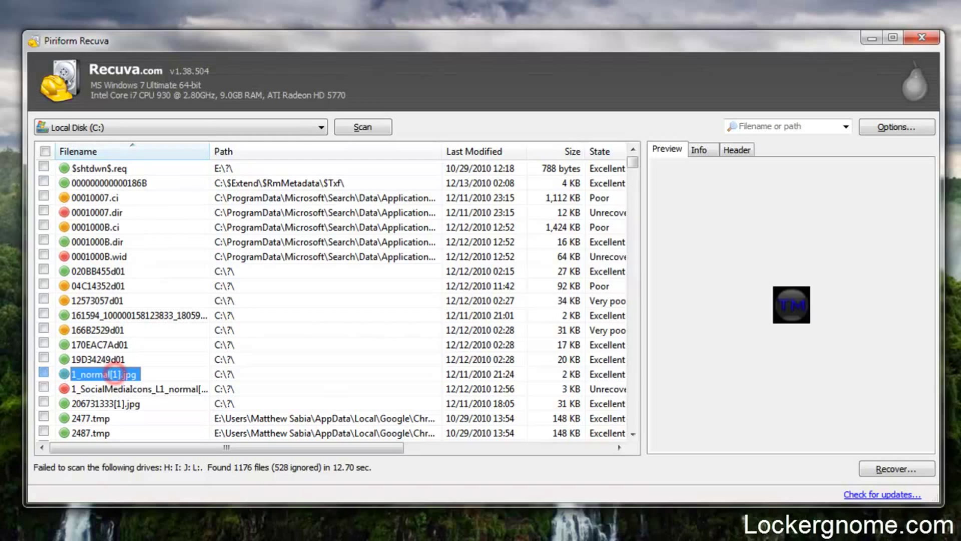
pyautogui.click(44, 372)
# - Recover the ticked files into Documents > My Documents > Lockergnome, accepting the same-drive warning
pyautogui.click(881, 469)
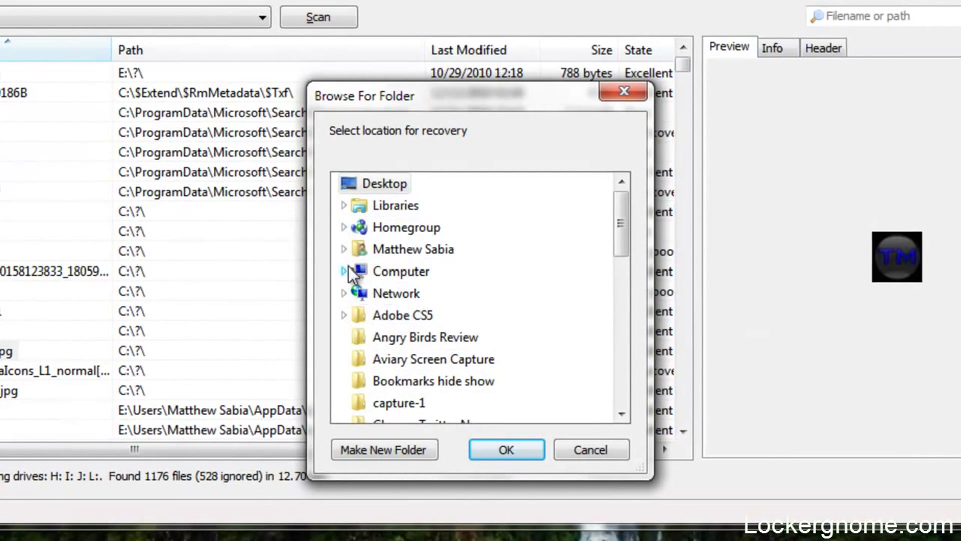
pyautogui.click(344, 205)
pyautogui.click(354, 227)
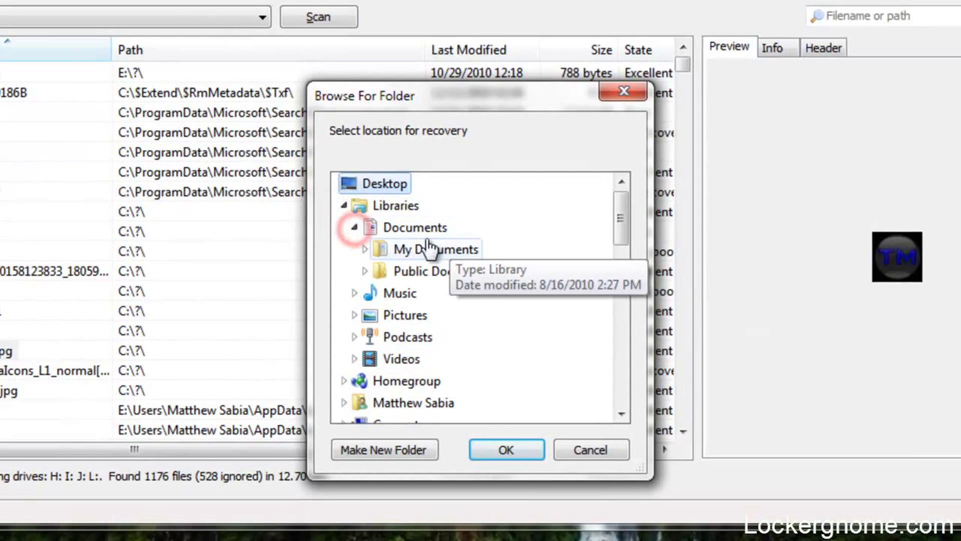
pyautogui.doubleClick(382, 249)
pyautogui.moveTo(621, 202); pyautogui.dragTo(616, 258)
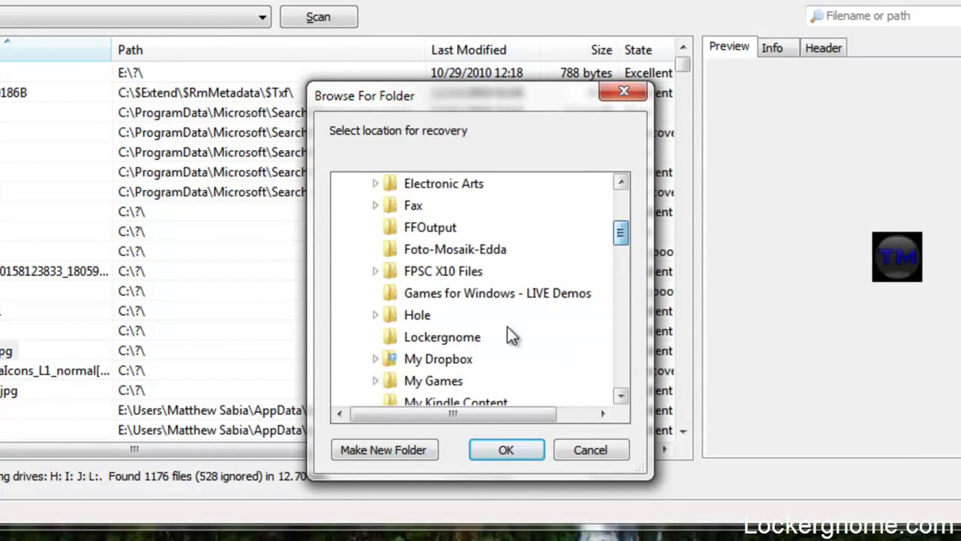
pyautogui.click(461, 340)
pyautogui.click(517, 455)
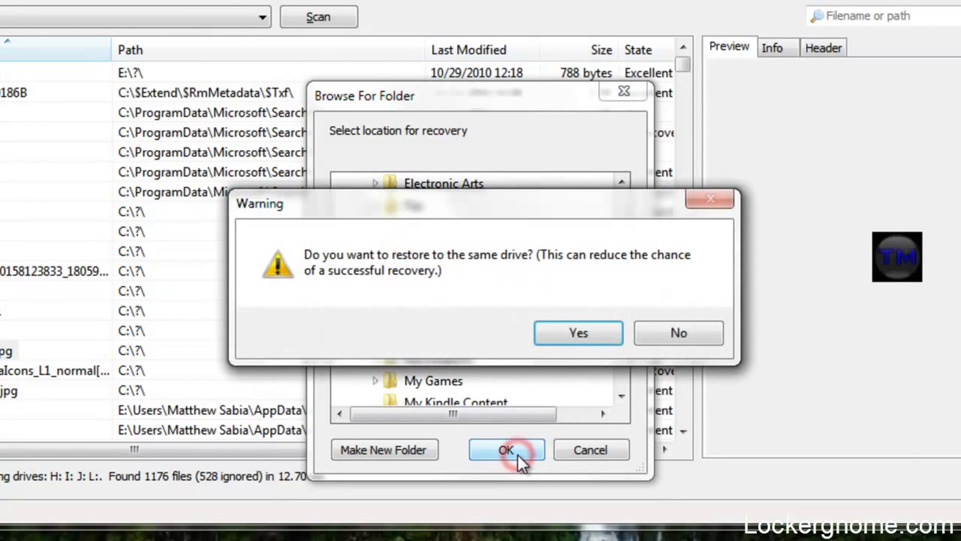
pyautogui.click(589, 334)
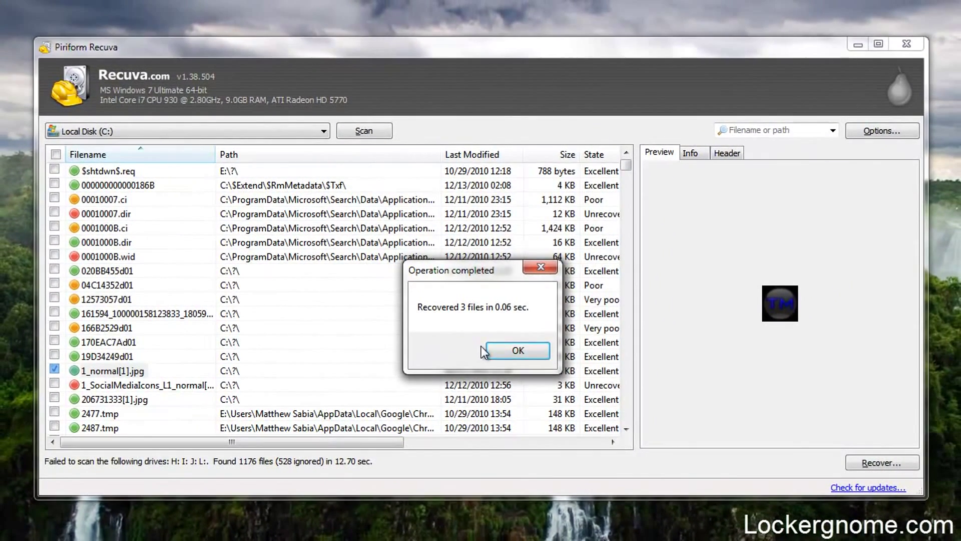
pyautogui.click(496, 351)
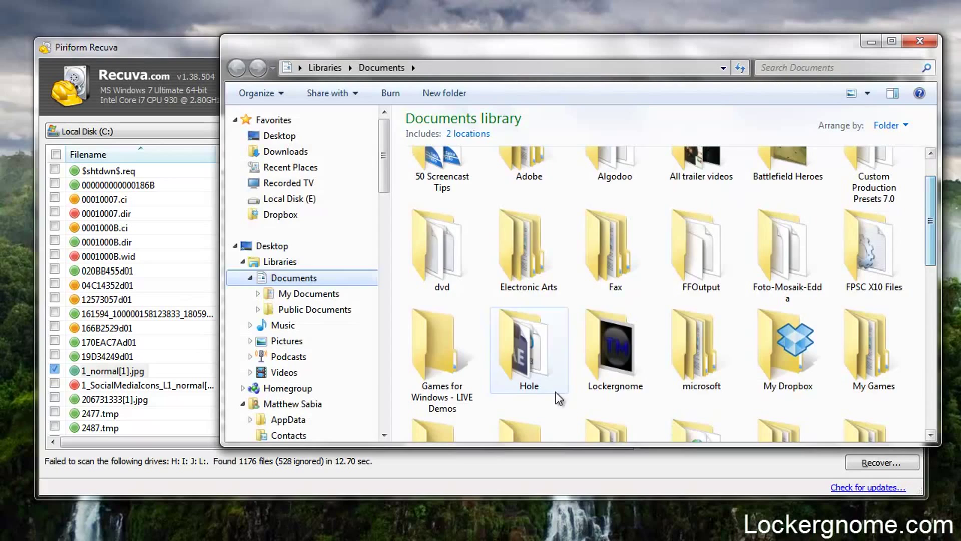
# - Open the Lockergnome folder, select the recovered 1_normal[1] image, and reposition the window
pyautogui.doubleClick(619, 342)
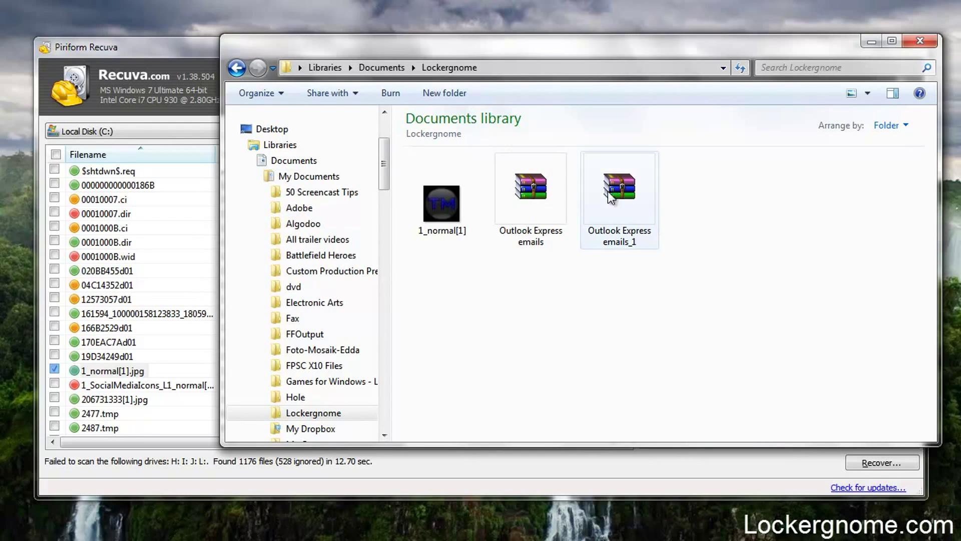
pyautogui.click(433, 229)
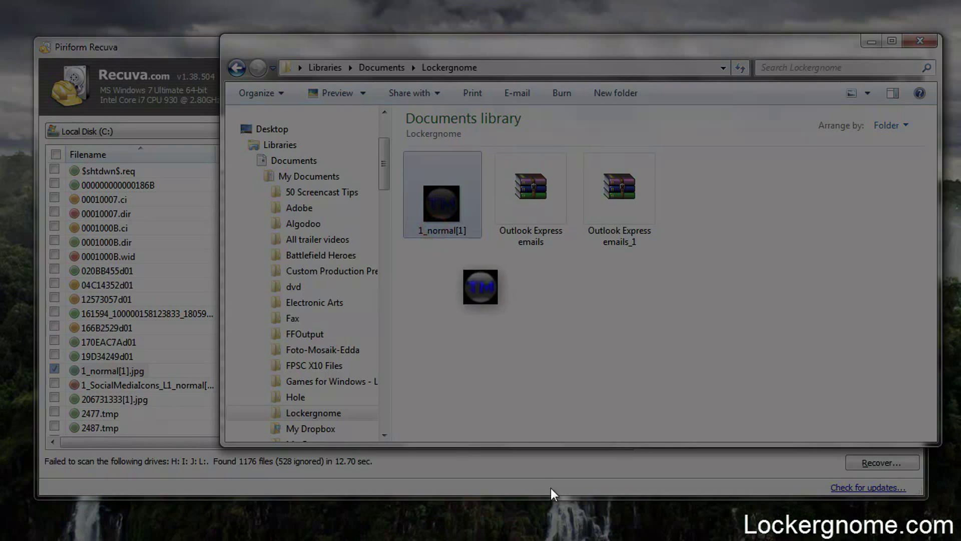
pyautogui.scroll(6, 482, 287)
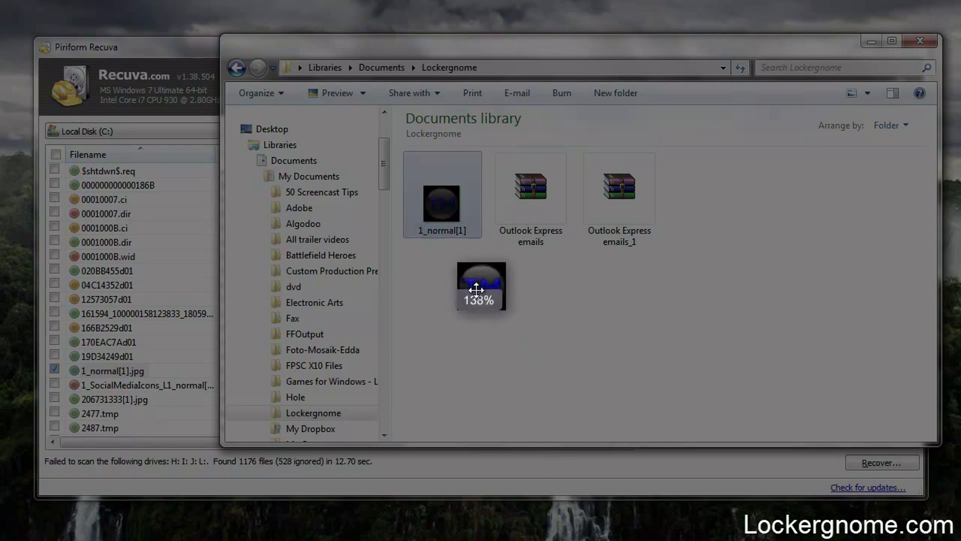
pyautogui.scroll(2, 487, 271)
pyautogui.scroll(-5, 488, 271)
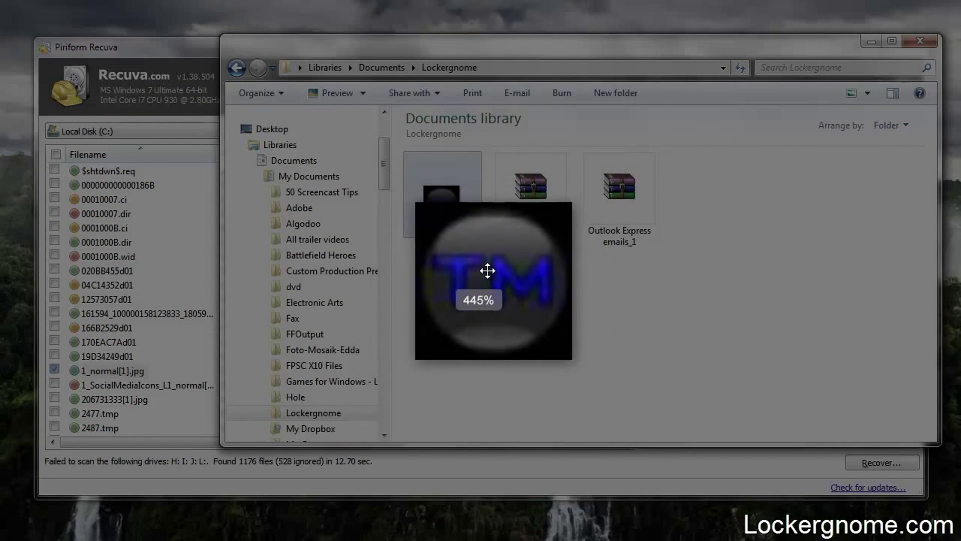
pyautogui.scroll(-3, 488, 271)
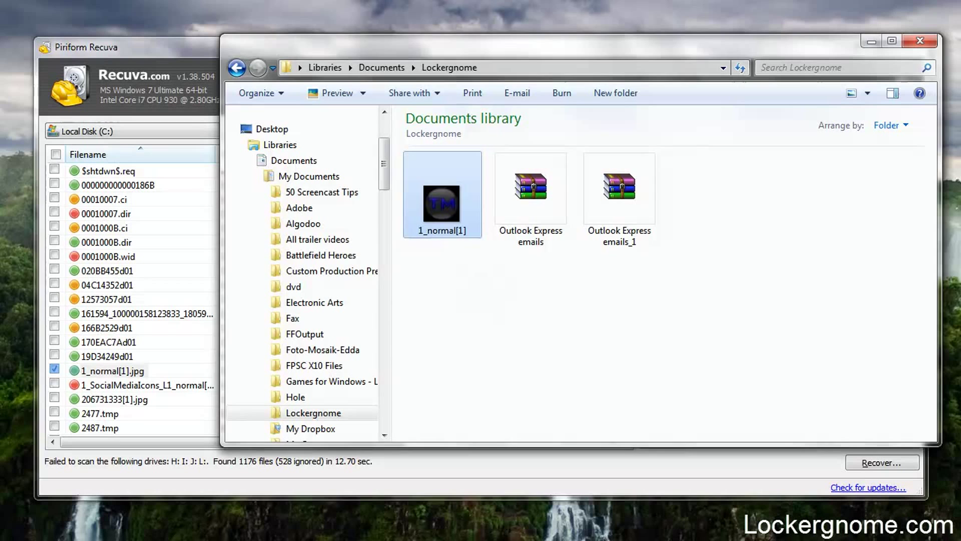
pyautogui.moveTo(683, 47); pyautogui.dragTo(584, 84)
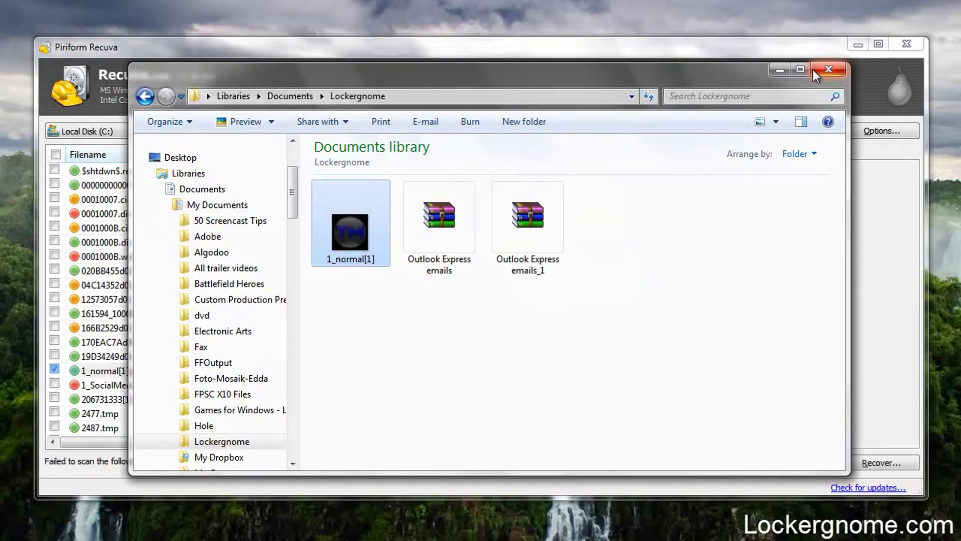
# - Close the Explorer window to bring Recuva's results back in front
pyautogui.click(828, 70)
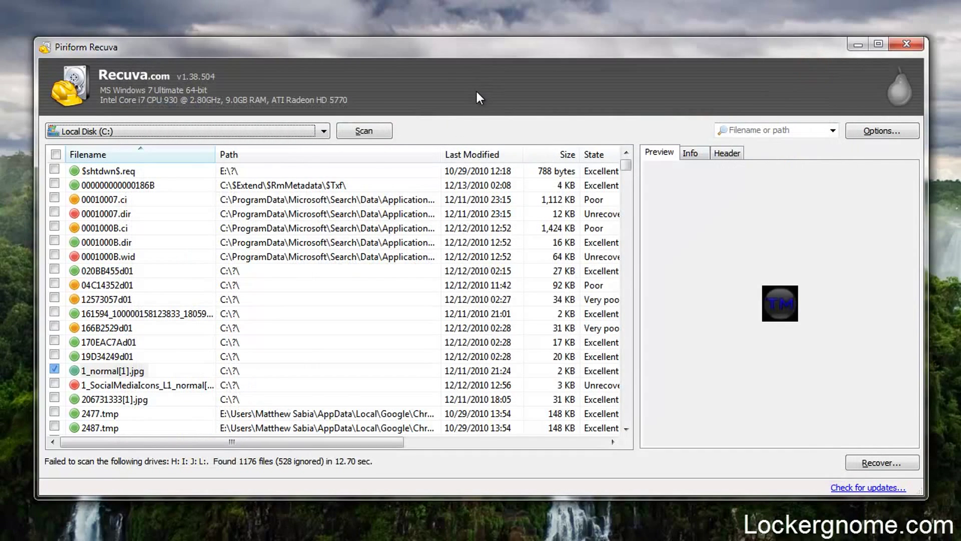